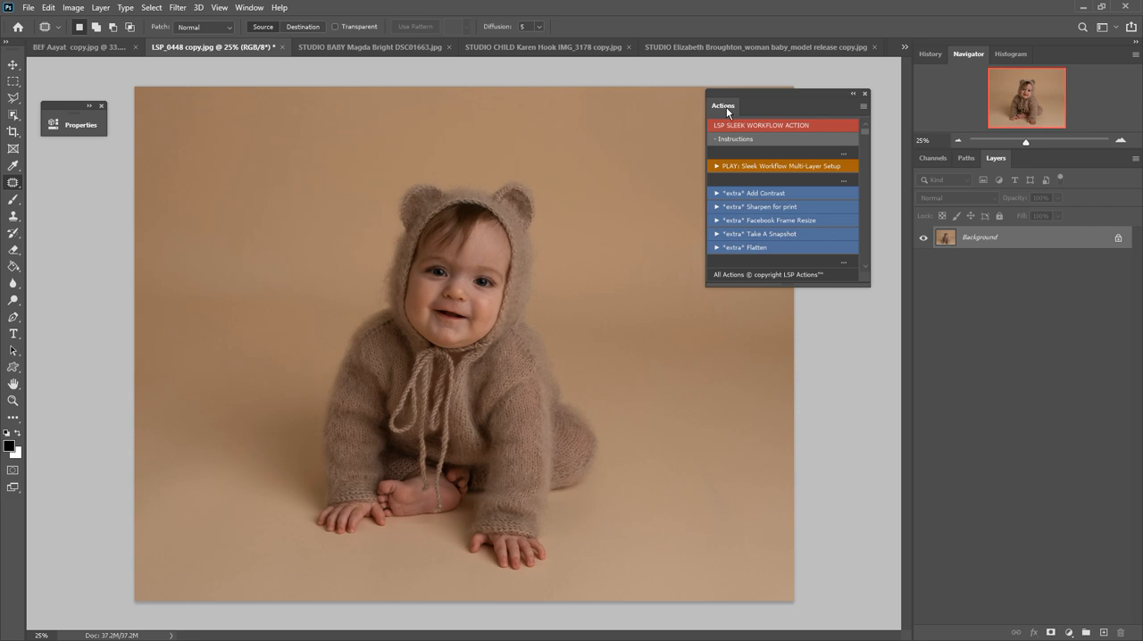
Play the Sleek Workflow Multi-Layer Setup action on the LSP_0448 baby photo.
left_click(737, 166)
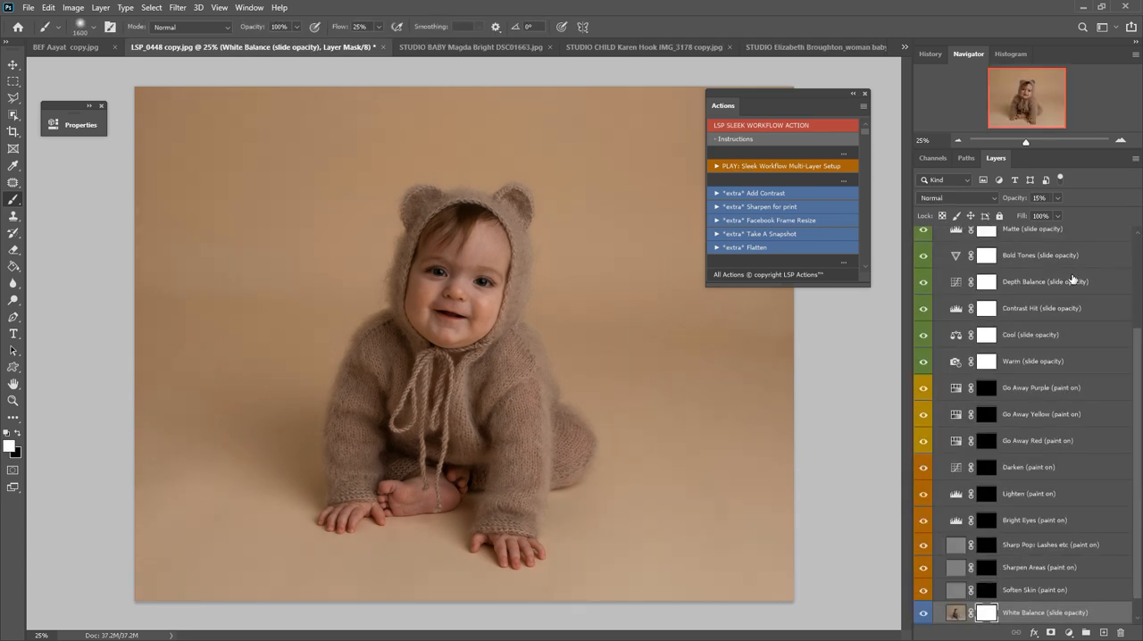
scroll(1004, 443, "down", 1)
scroll(1030, 485, "up", 6)
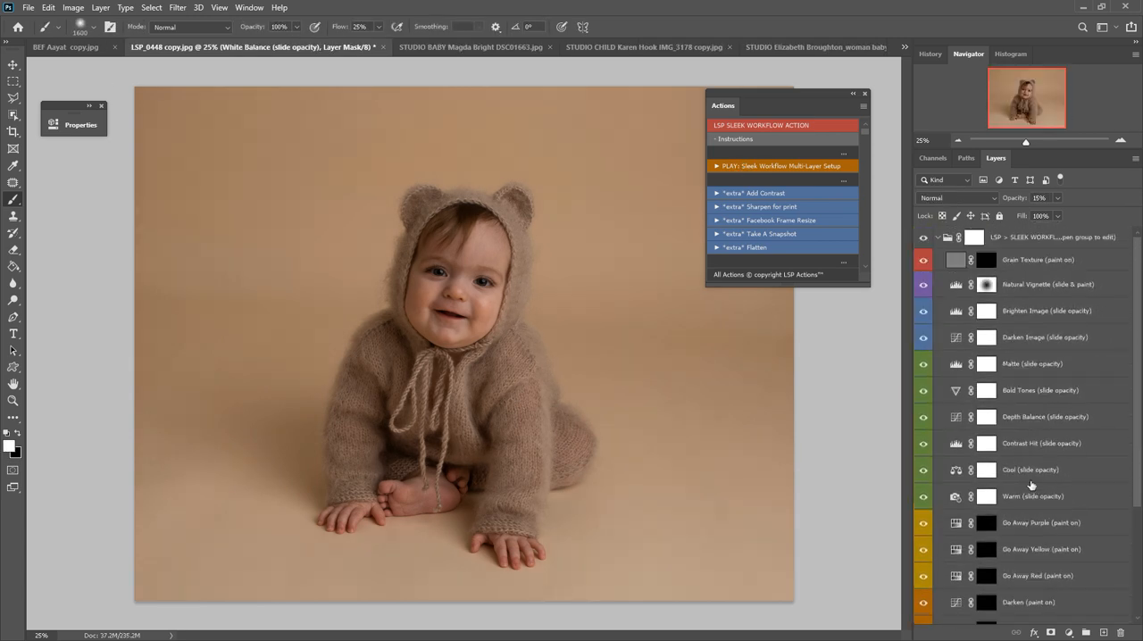
Examine the workflow group's layers, including Natural Vignette, Warm, Go Away Purple, Soften Skin and White Balance.
left_click(1038, 286)
left_click(1043, 494)
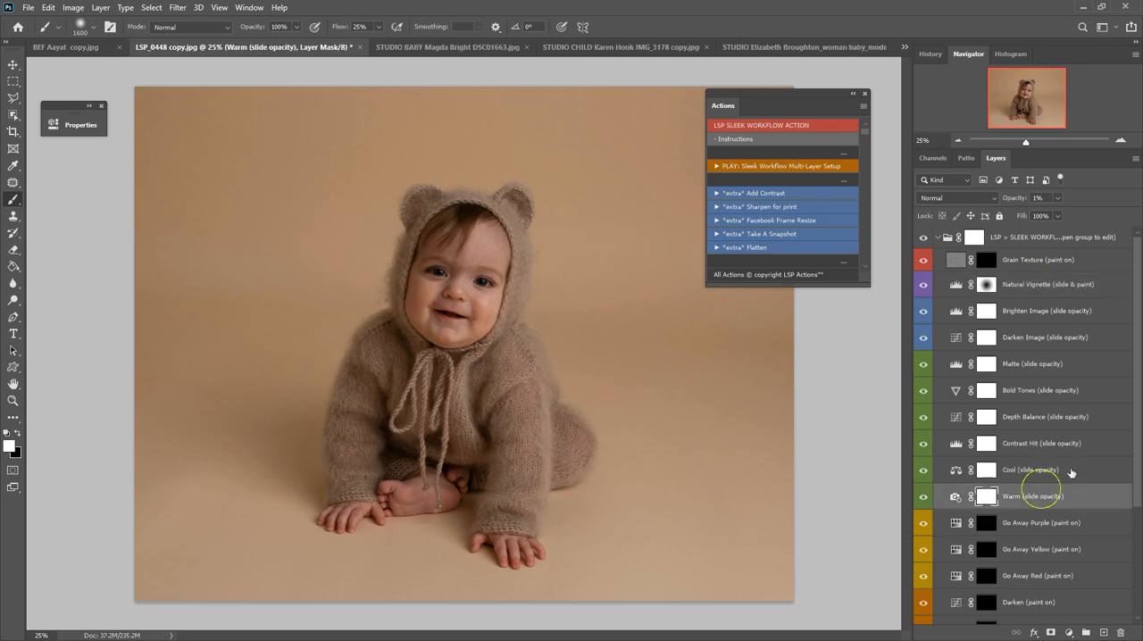
scroll(1043, 428, "down", 4)
left_click(1040, 366)
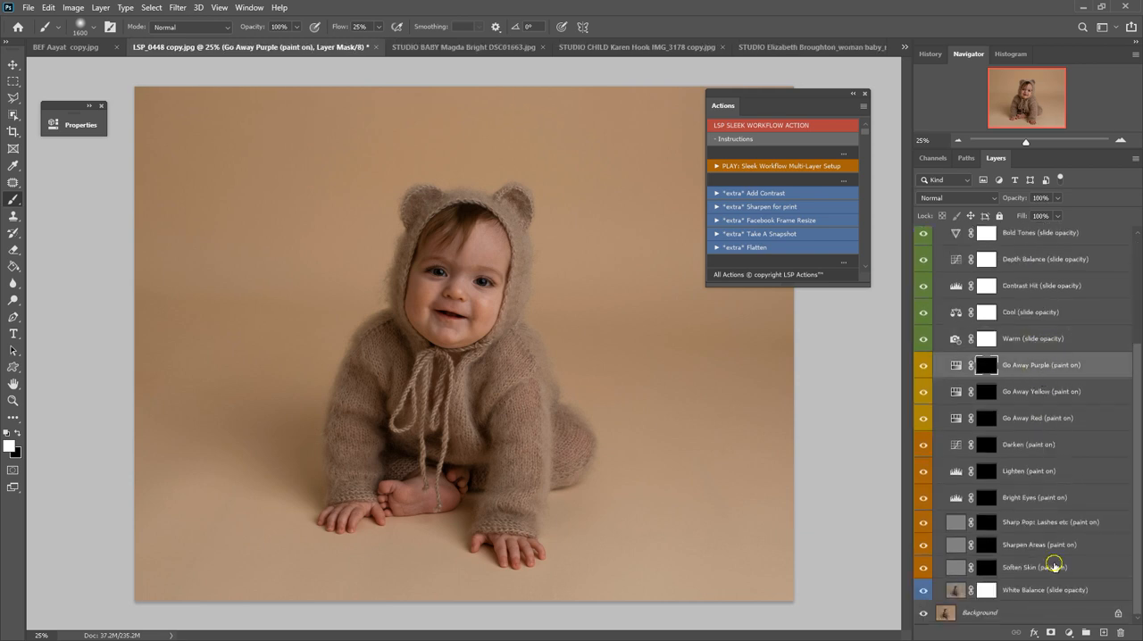
left_click(1056, 566)
left_click(1061, 591)
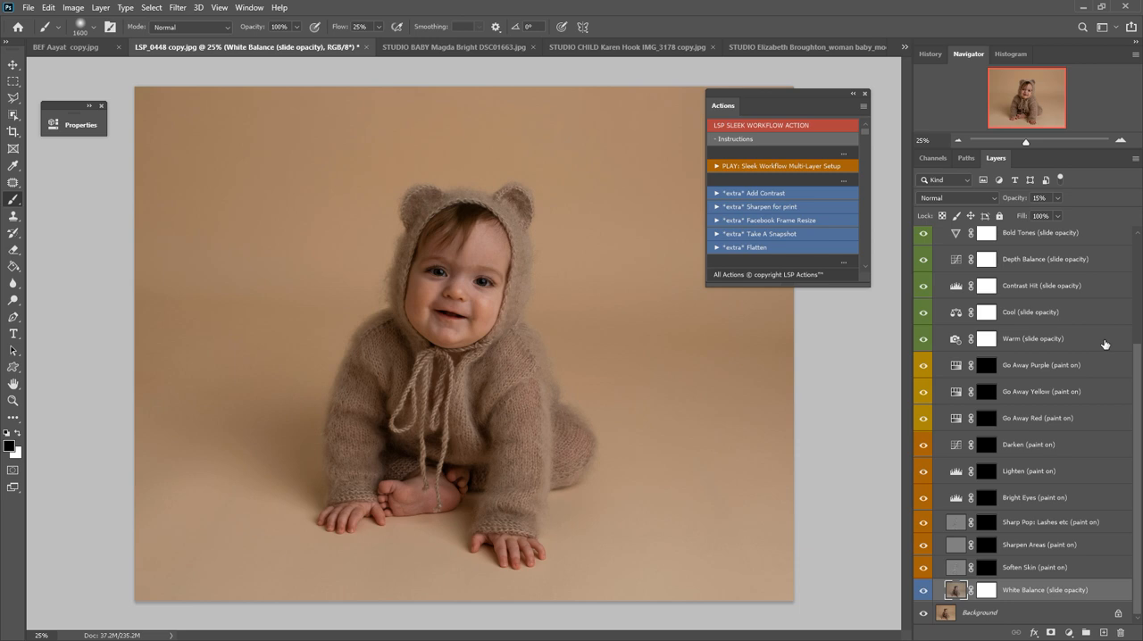
Target the Lighten layer's mask and set up a white 600 px brush in Normal mode, moving the Actions panel slightly aside.
left_click(985, 470)
key("x")
key("bracketleft")
key("bracketleft")
key("bracketleft")
key("bracketleft")
key("bracketleft")
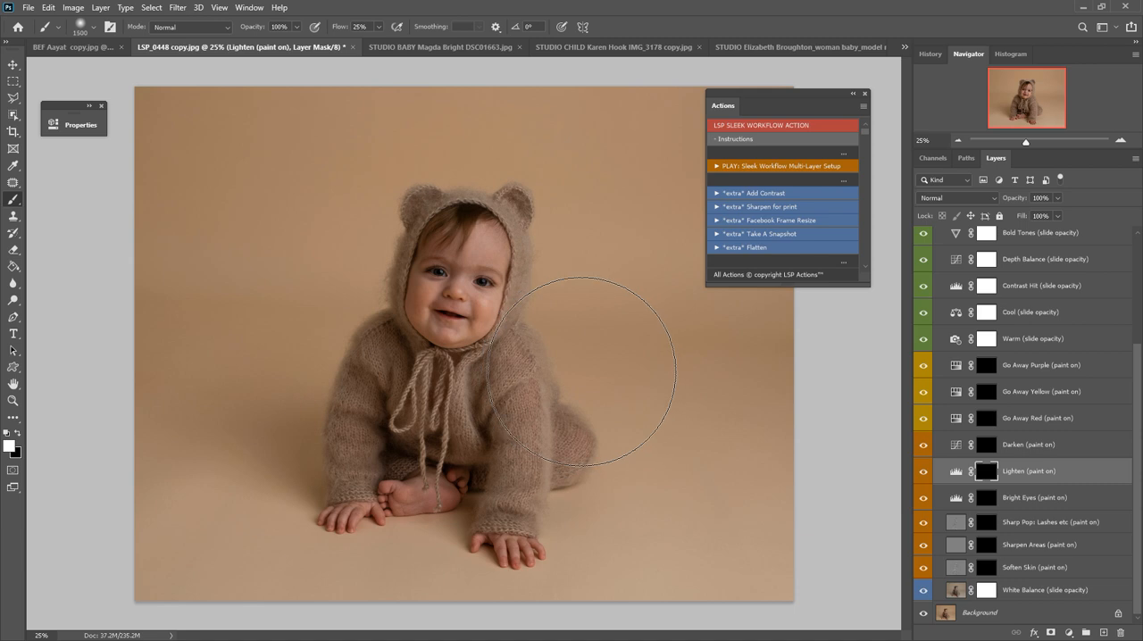
key("bracketleft")
key("bracketleft")
key("bracketleft")
key("bracketleft")
key("bracketleft")
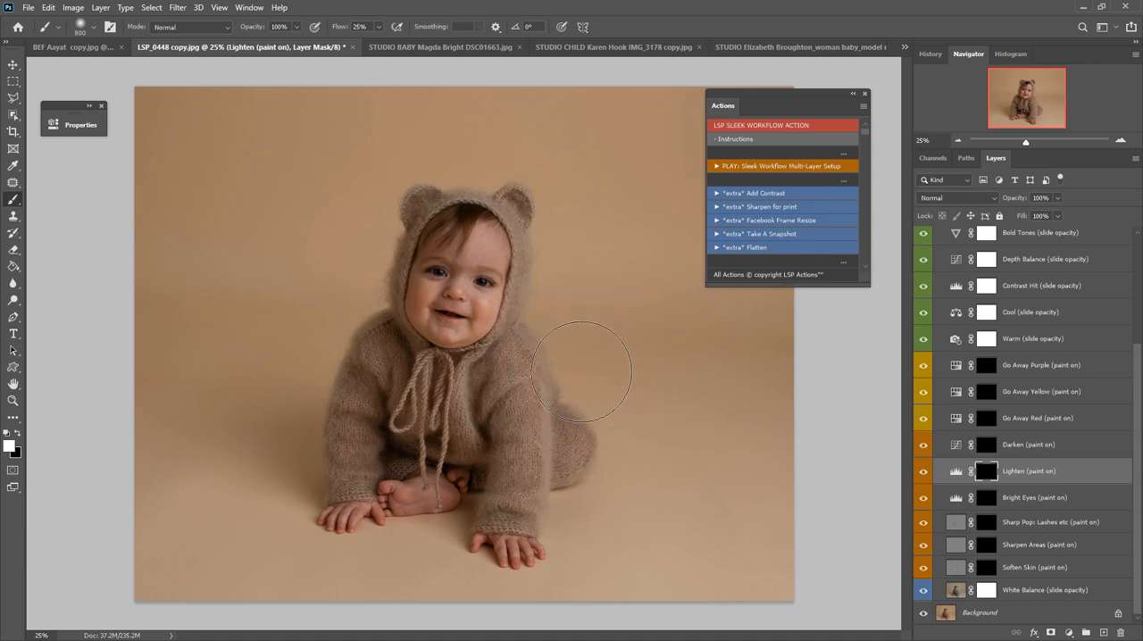
left_click(161, 32)
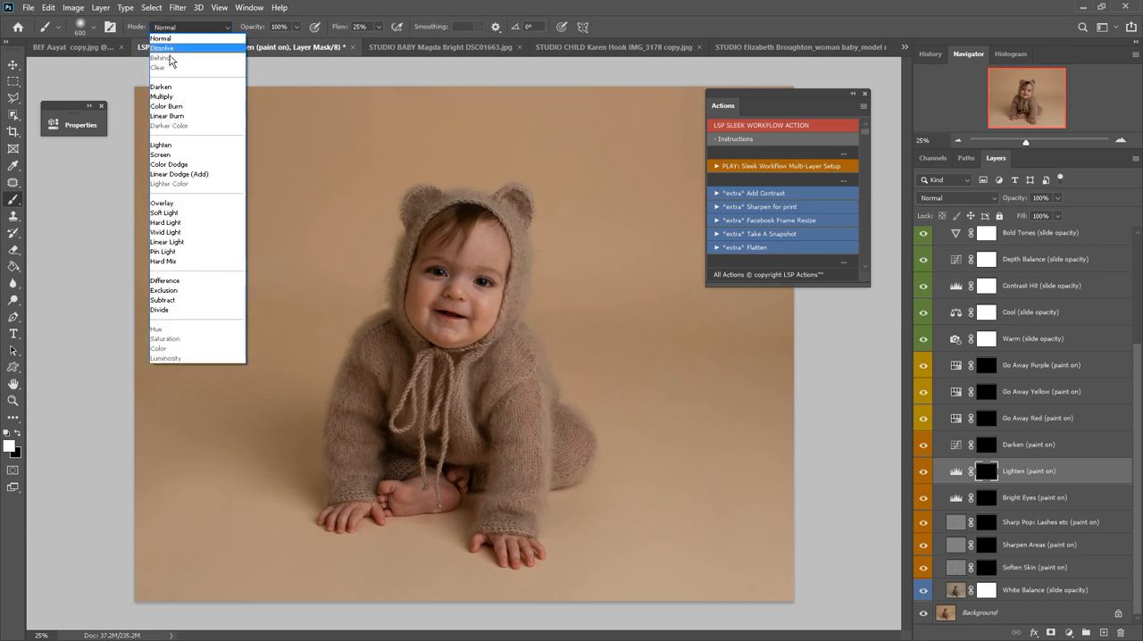
left_click(170, 38)
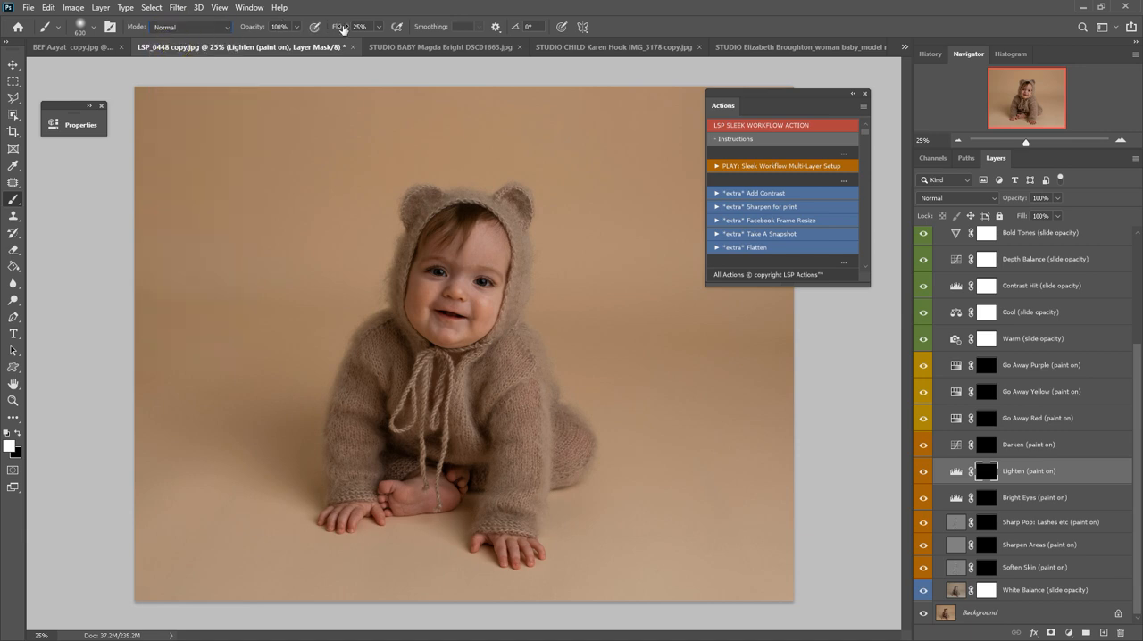
left_click_drag(722, 107, 737, 95)
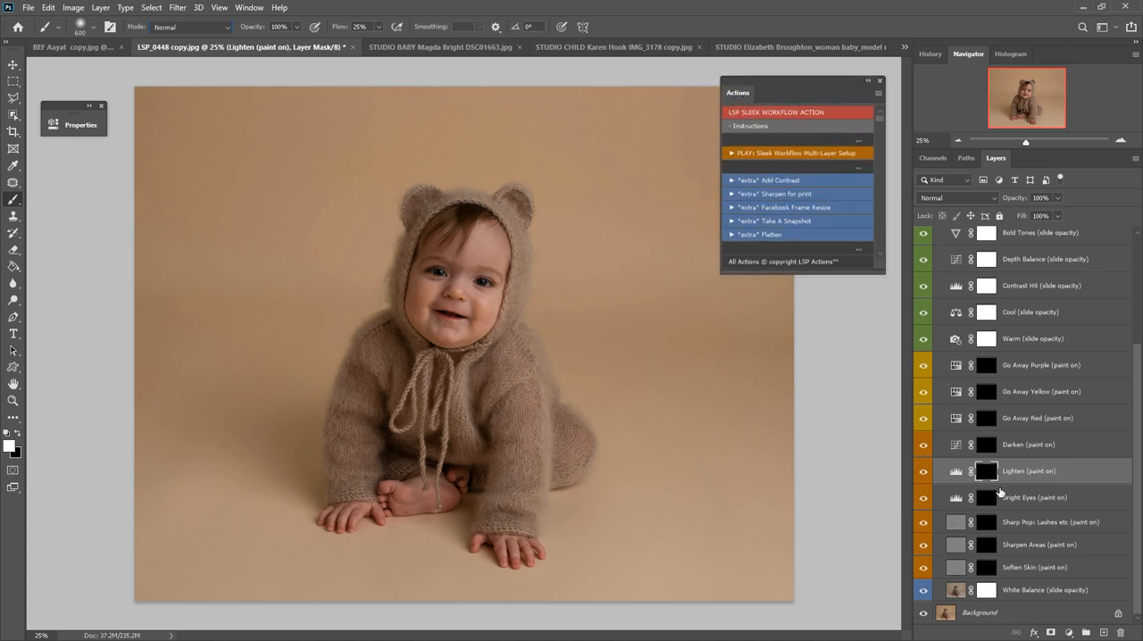
Set the White Balance layer's opacity to 23% and the Brighten Image layer's opacity to 52%.
left_click(1019, 587)
left_click_drag(1057, 198, 1139, 214)
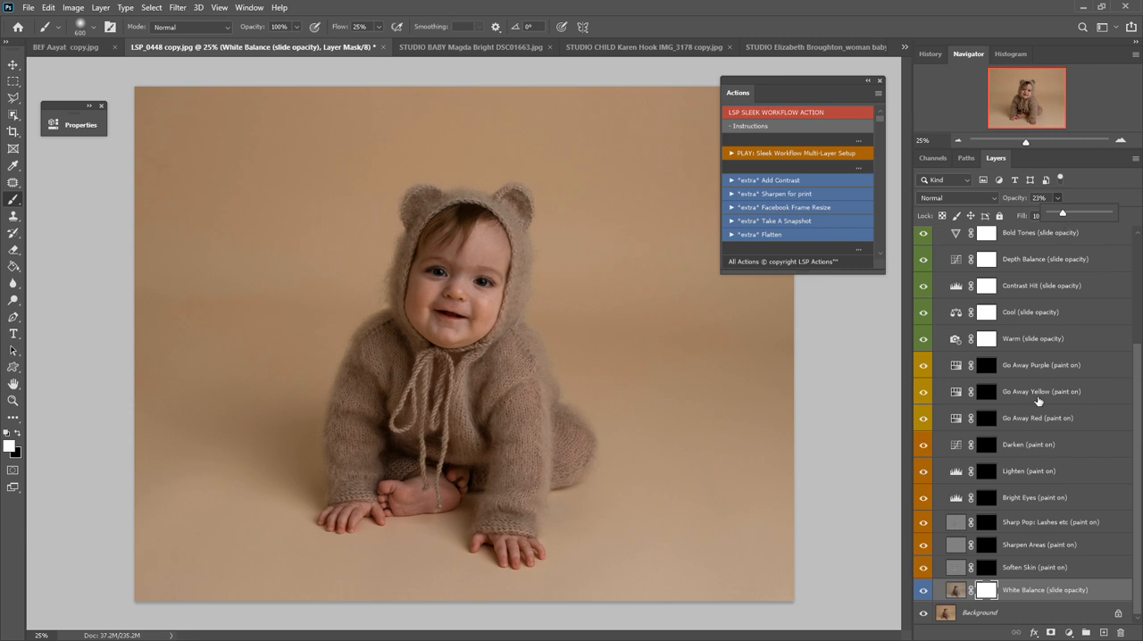
scroll(1060, 361, "up", 2)
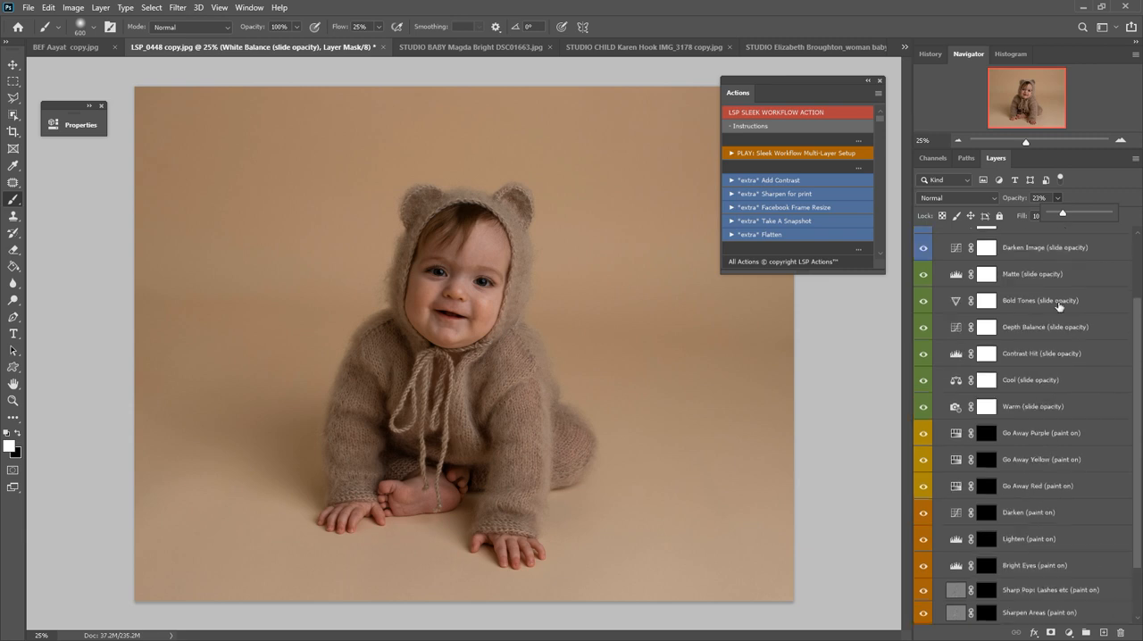
scroll(1060, 329, "up", 1)
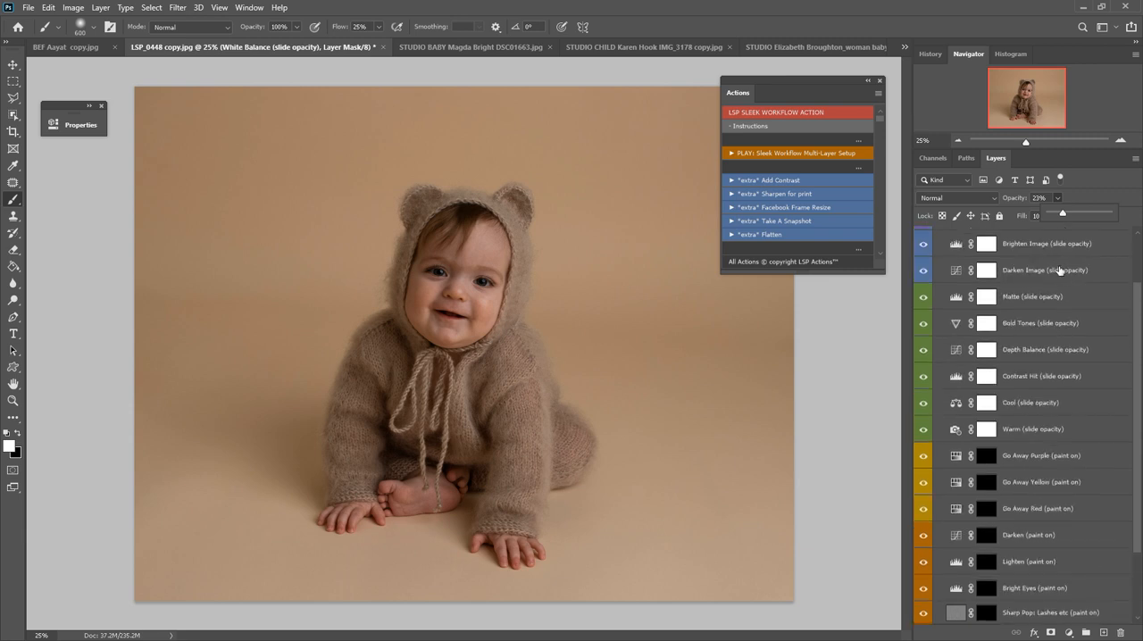
left_click(1046, 243)
left_click(1058, 198)
left_click_drag(1062, 214, 1087, 209)
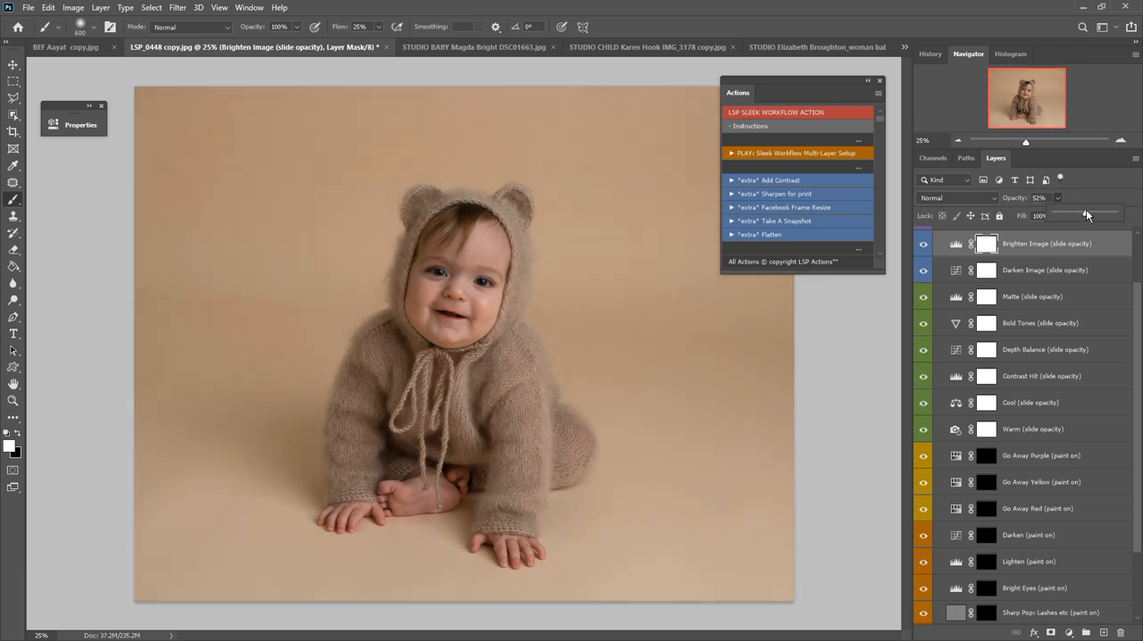
Set the Contrast Hit layer's opacity to 12% and the Warm layer's opacity to 53%.
left_click(1052, 376)
left_click(1056, 198)
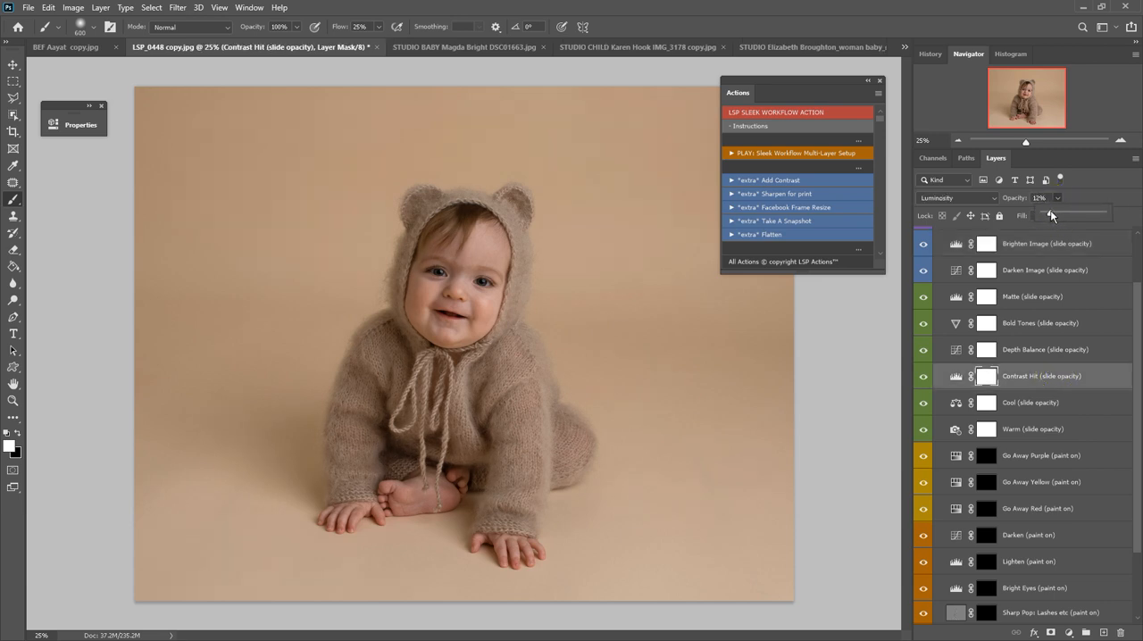
left_click(1024, 431)
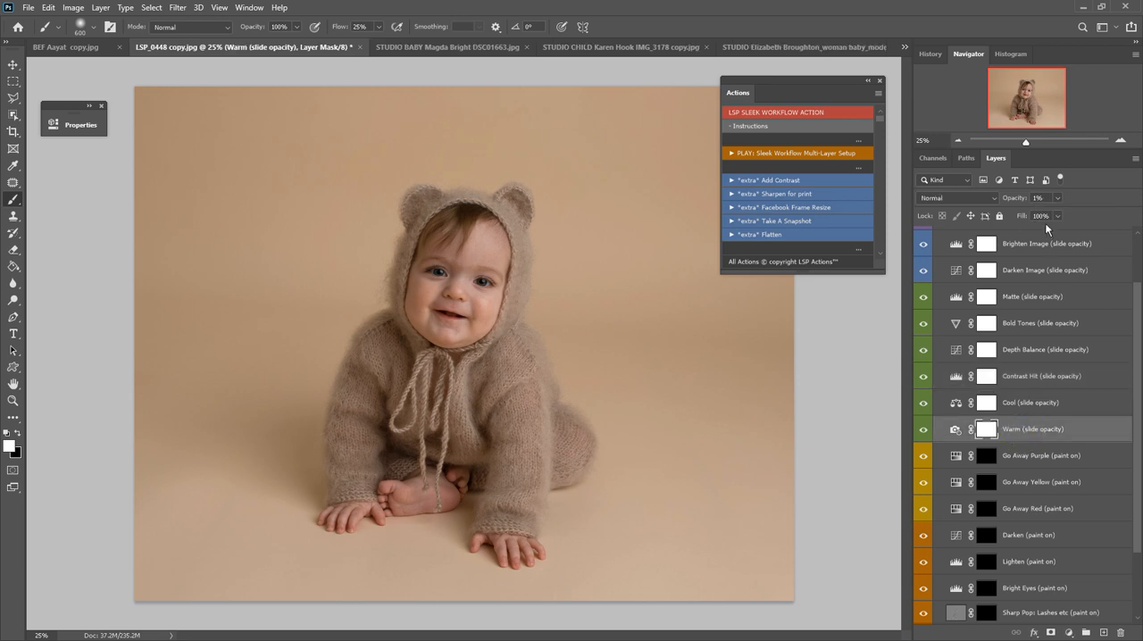
left_click_drag(1058, 204, 1070, 217)
Soften the skin on the baby's face, hand and foot by painting white on the Soften Skin mask with a 125 px brush.
scroll(1047, 505, "down", 3)
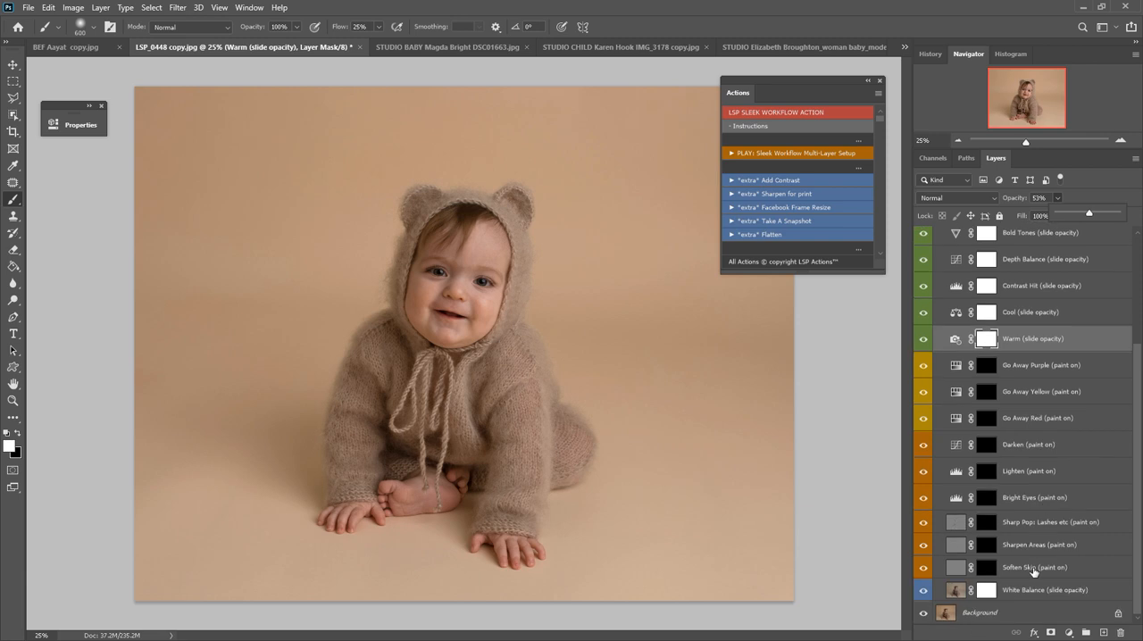
left_click(1033, 568)
key("z")
left_click_drag(558, 464, 581, 475)
key("b")
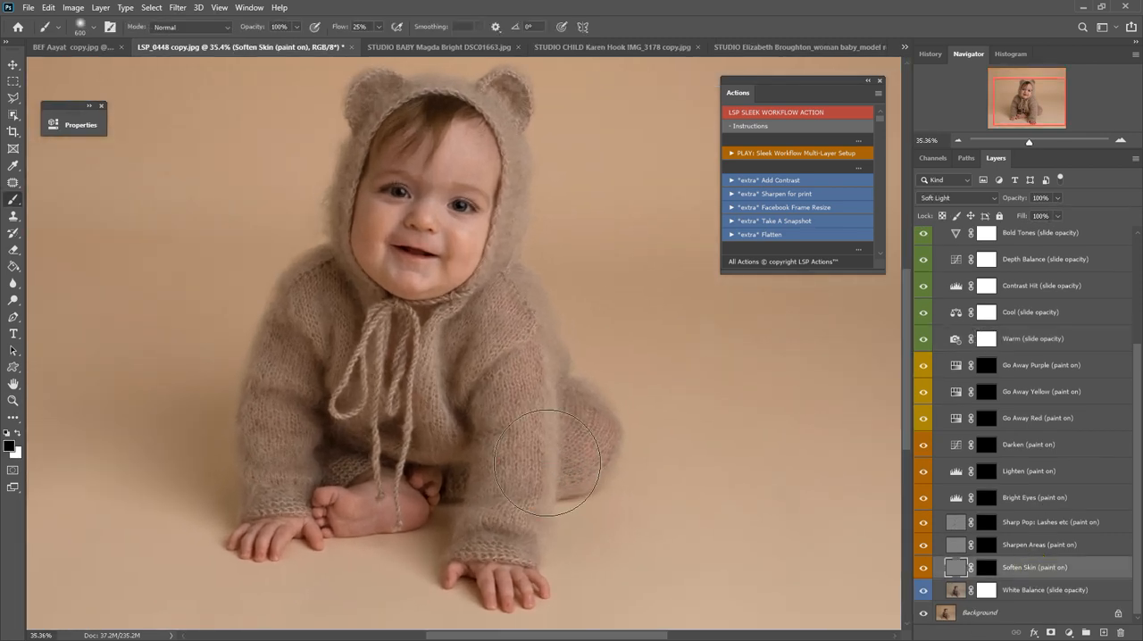
left_click(986, 567)
key("x")
key("bracketleft")
key("bracketleft")
key("bracketleft")
key("bracketleft")
key("bracketleft")
key("bracketleft")
key("bracketleft")
key("bracketleft")
mouse_move(459, 266)
left_mouse_down()
mouse_move(454, 231)
mouse_move(462, 238)
mouse_move(432, 218)
mouse_move(439, 163)
mouse_move(470, 133)
mouse_move(483, 170)
mouse_move(472, 133)
mouse_move(480, 163)
mouse_move(448, 166)
mouse_move(427, 195)
mouse_move(367, 233)
mouse_move(374, 225)
mouse_move(384, 260)
mouse_move(362, 227)
mouse_move(419, 284)
mouse_move(410, 282)
mouse_move(463, 250)
mouse_move(420, 207)
left_mouse_up()
mouse_move(521, 581)
left_mouse_down()
mouse_move(533, 583)
mouse_move(490, 588)
left_mouse_up()
mouse_move(423, 518)
left_mouse_down()
mouse_move(342, 501)
mouse_move(312, 517)
mouse_move(373, 518)
mouse_move(390, 494)
mouse_move(323, 524)
mouse_move(237, 536)
mouse_move(349, 516)
mouse_move(335, 526)
left_mouse_up()
Brighten both eyes by painting white on the Bright Eyes mask with a 35 px soft round brush at 0% hardness.
scroll(476, 449, "up", 1)
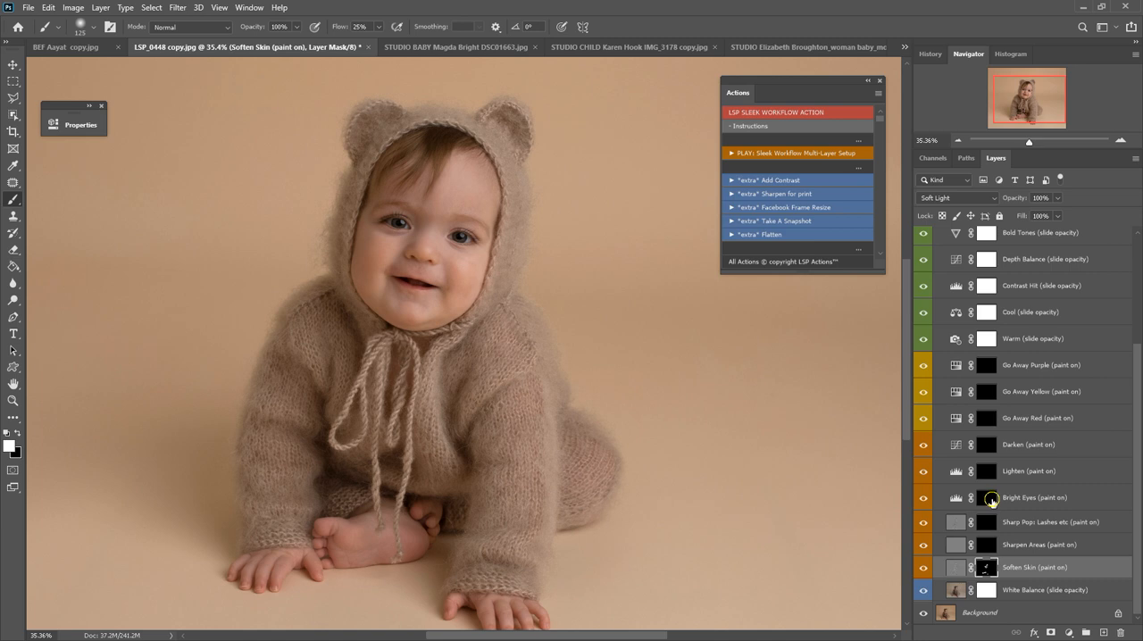
left_click(992, 501)
key("bracketleft")
key("bracketleft")
key("bracketleft")
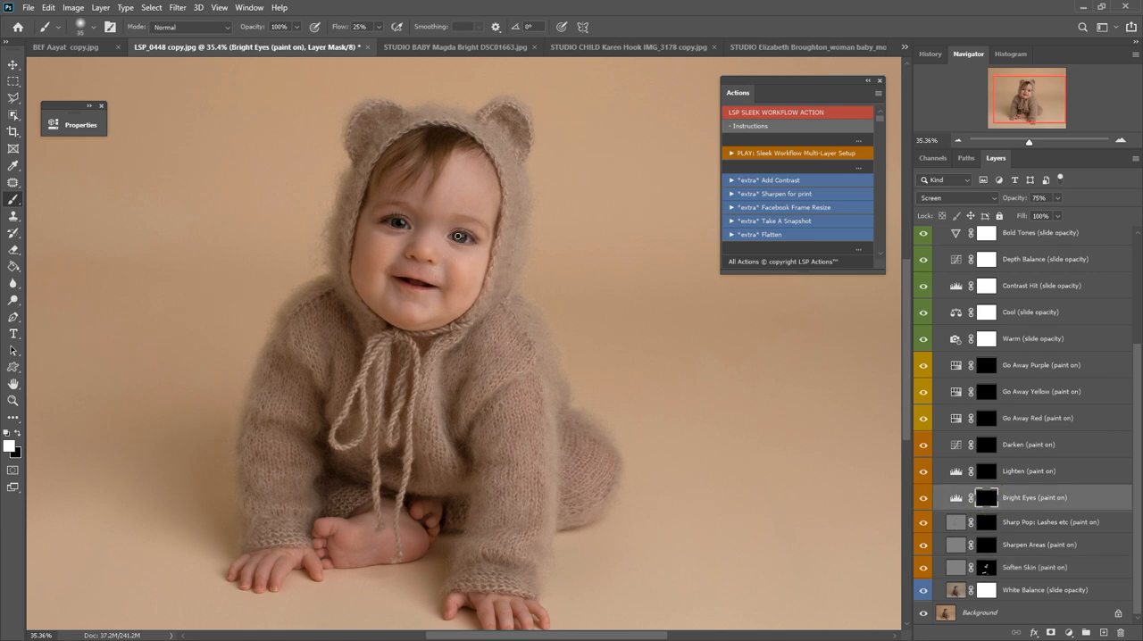
right_click(503, 236)
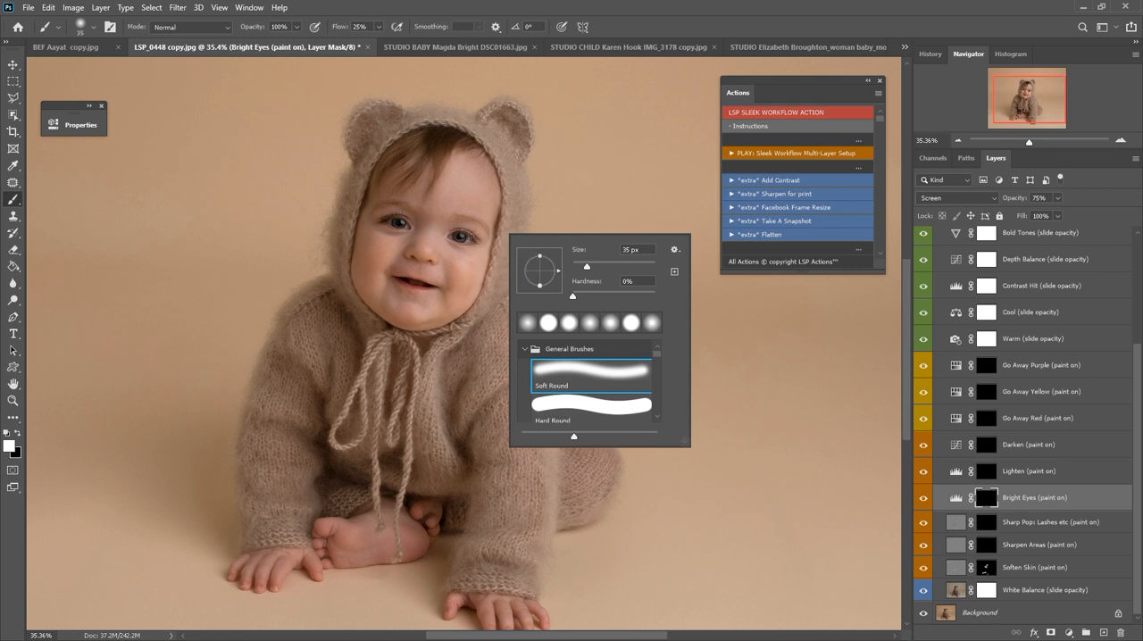
left_click(464, 237)
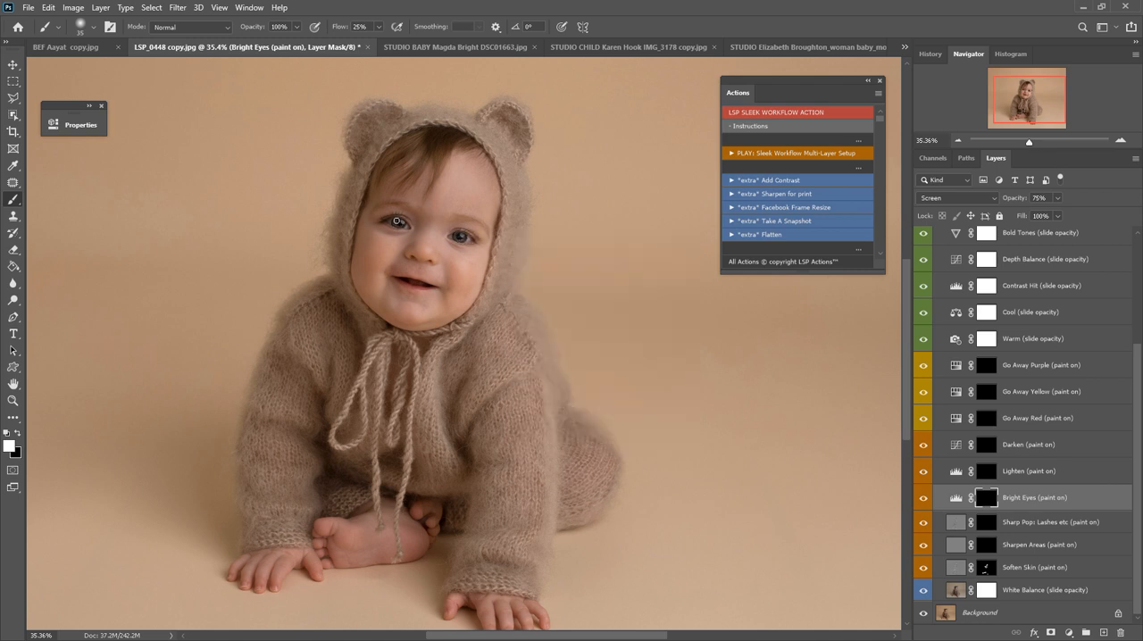
left_click(399, 226)
left_click(399, 225)
left_click(461, 237)
Reduce the brightening of the left-hand eye in the photo by painting black on the Bright Eyes mask.
left_click(18, 434)
left_click(399, 223)
left_click(399, 224)
Sharpen the eyes, lips and hood edge by painting white on the Sharp Pop mask with a 50 px brush.
key("bracketright")
left_click(986, 522)
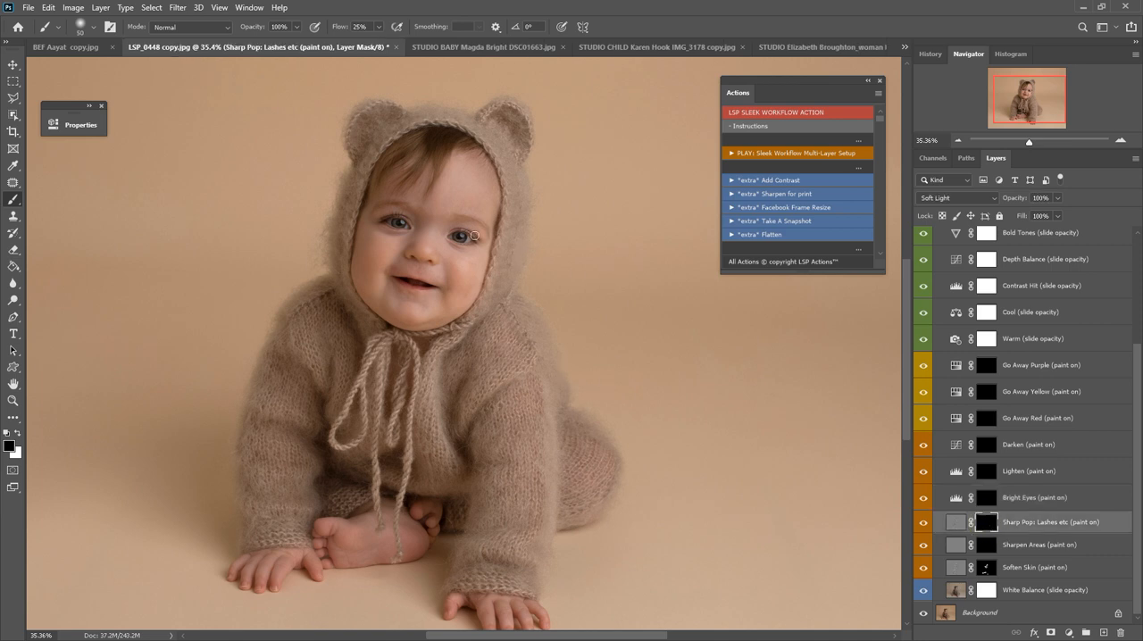
key("x")
left_click_drag(396, 227, 387, 222)
left_click_drag(402, 280, 436, 285)
left_click_drag(454, 133, 457, 131)
Sharpen the face, hood, knitted outfit and front hand by painting white on the Sharpen Areas mask with a 400 px brush.
key("bracketright")
key("bracketright")
key("bracketright")
key("bracketright")
left_click(982, 539)
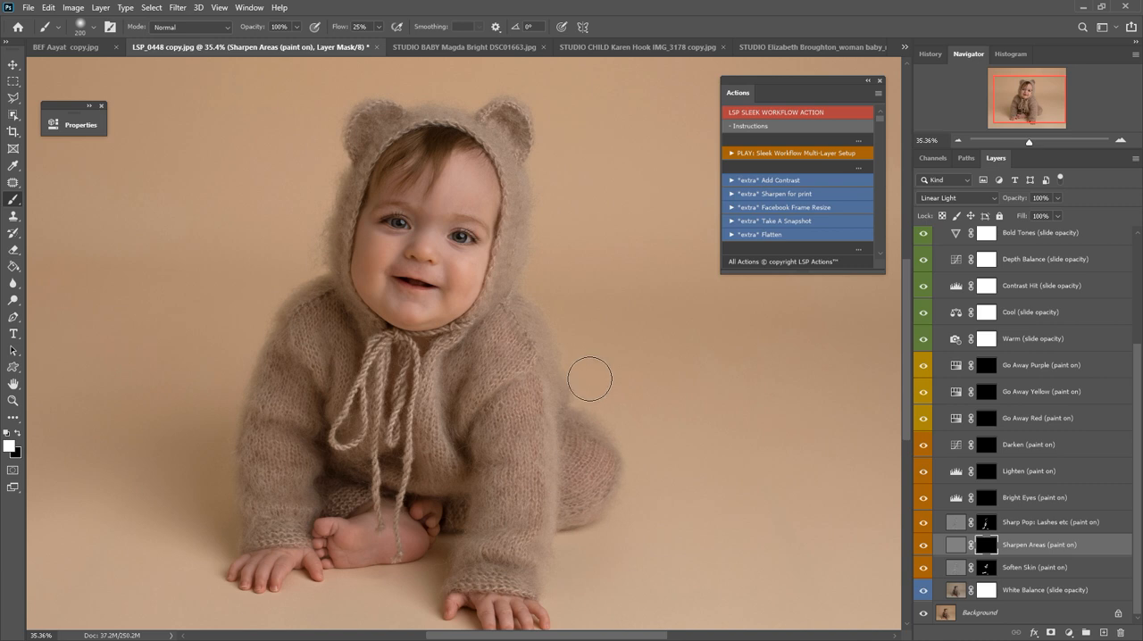
key("bracketright")
key("bracketright")
key("bracketright")
key("bracketright")
left_click_drag(377, 216, 406, 213)
mouse_move(445, 161)
left_mouse_down()
mouse_move(459, 282)
mouse_move(514, 442)
left_mouse_up()
scroll(515, 441, "down", 1)
left_click_drag(507, 293, 523, 292)
mouse_move(359, 320)
left_mouse_down()
mouse_move(388, 499)
mouse_move(295, 527)
left_mouse_up()
left_click(490, 592)
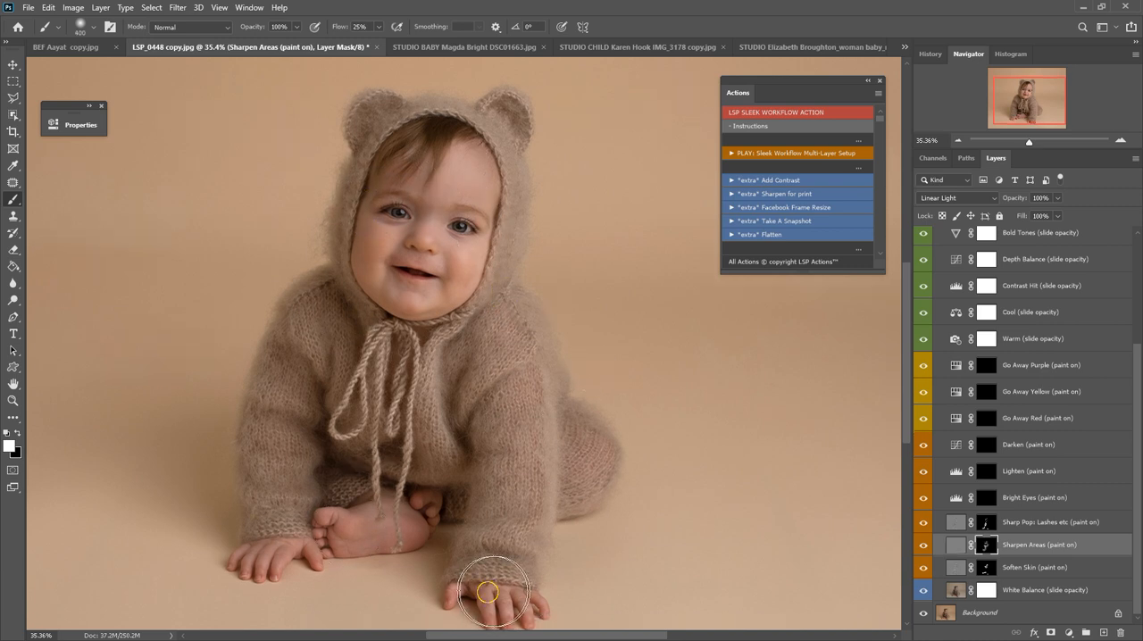
Reduce redness on the baby's foot, hand and face by painting white on the Go Away Red mask.
left_click(992, 415)
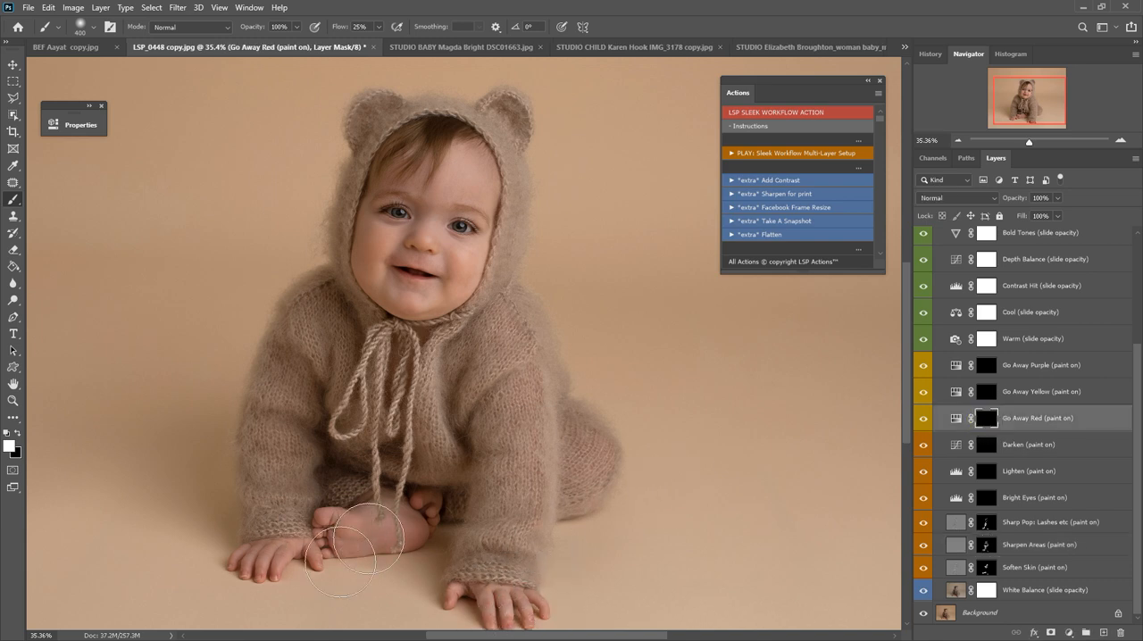
mouse_move(330, 572)
left_mouse_down()
mouse_move(470, 487)
mouse_move(360, 493)
mouse_move(311, 521)
mouse_move(336, 524)
mouse_move(358, 486)
left_mouse_up()
mouse_move(424, 328)
left_mouse_down()
mouse_move(488, 228)
mouse_move(445, 181)
mouse_move(505, 178)
mouse_move(477, 152)
mouse_move(349, 171)
mouse_move(413, 159)
mouse_move(470, 197)
mouse_move(421, 287)
mouse_move(421, 236)
left_mouse_up()
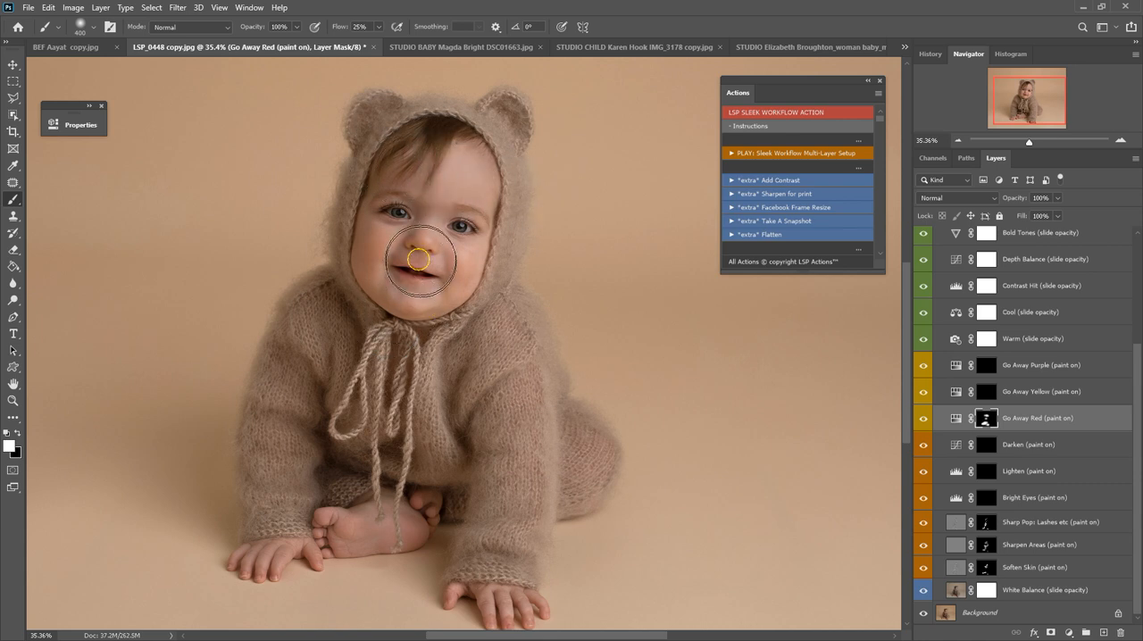
Set the Bold Tones layer's opacity to 37% and the Warm layer's opacity to 67%.
key("z")
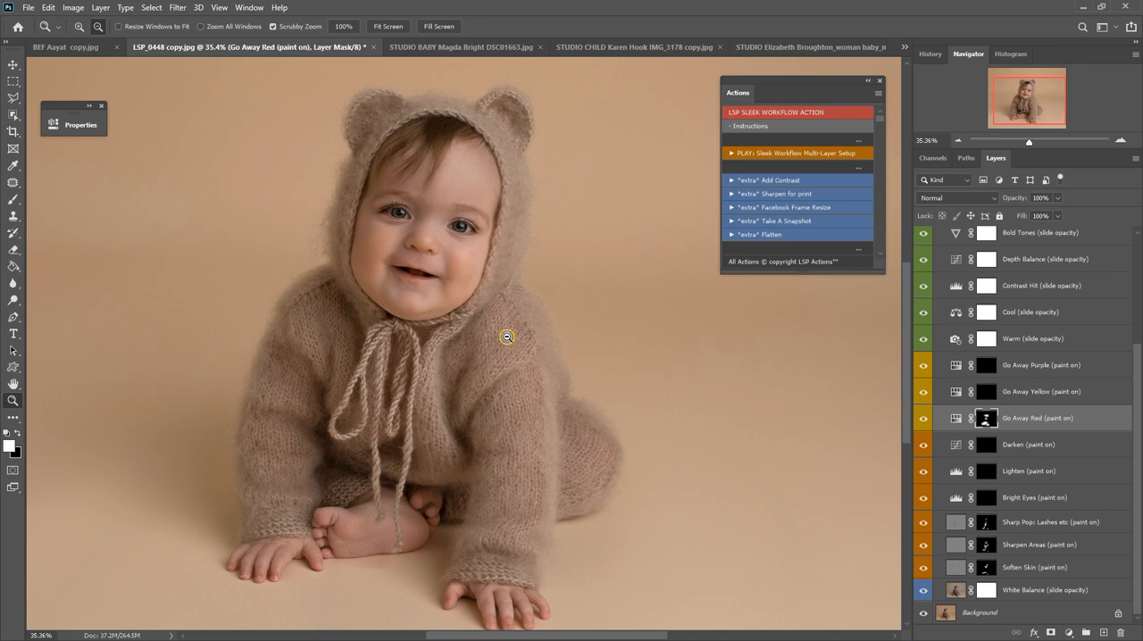
left_click(507, 336, "alt")
left_click(506, 337, "alt")
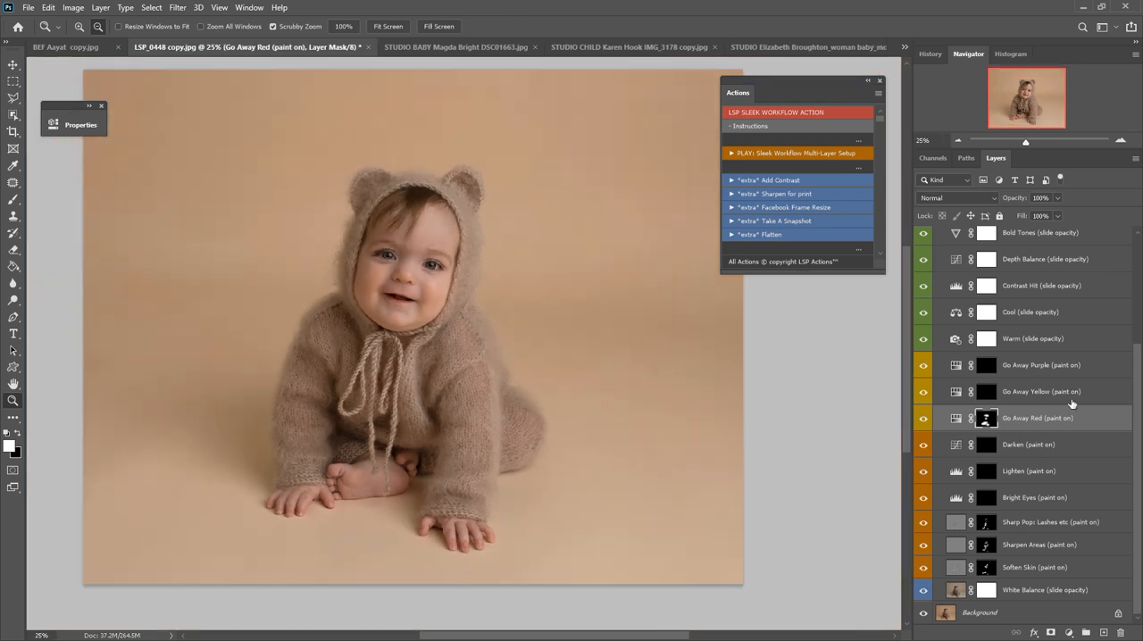
scroll(1082, 399, "up", 3)
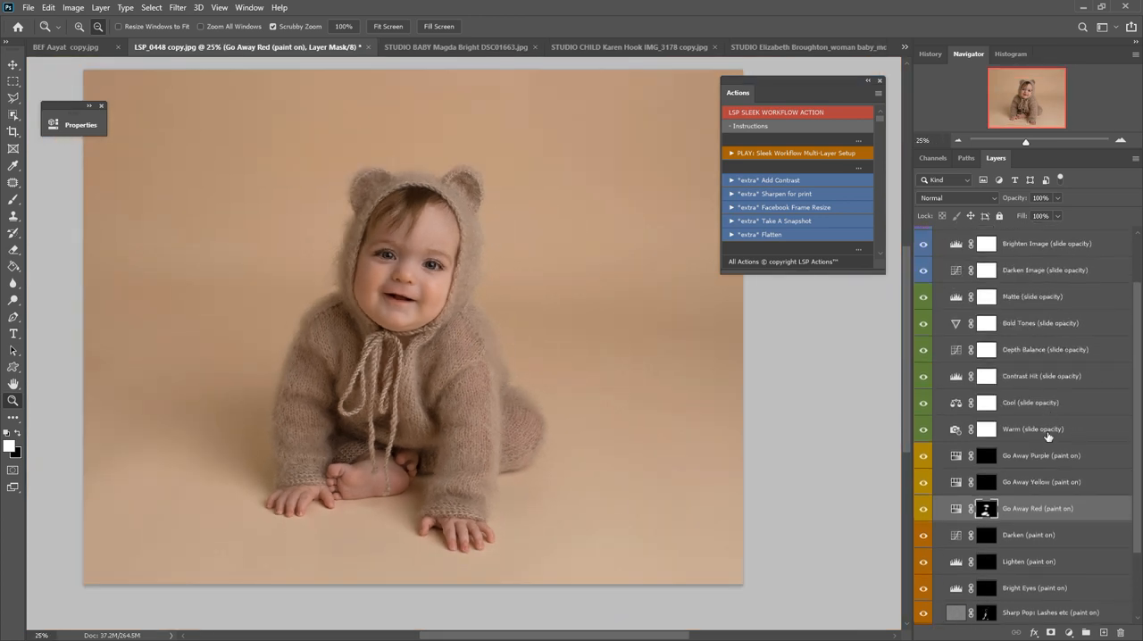
left_click(1056, 331)
left_click(1058, 198)
left_click_drag(1057, 211, 1066, 216)
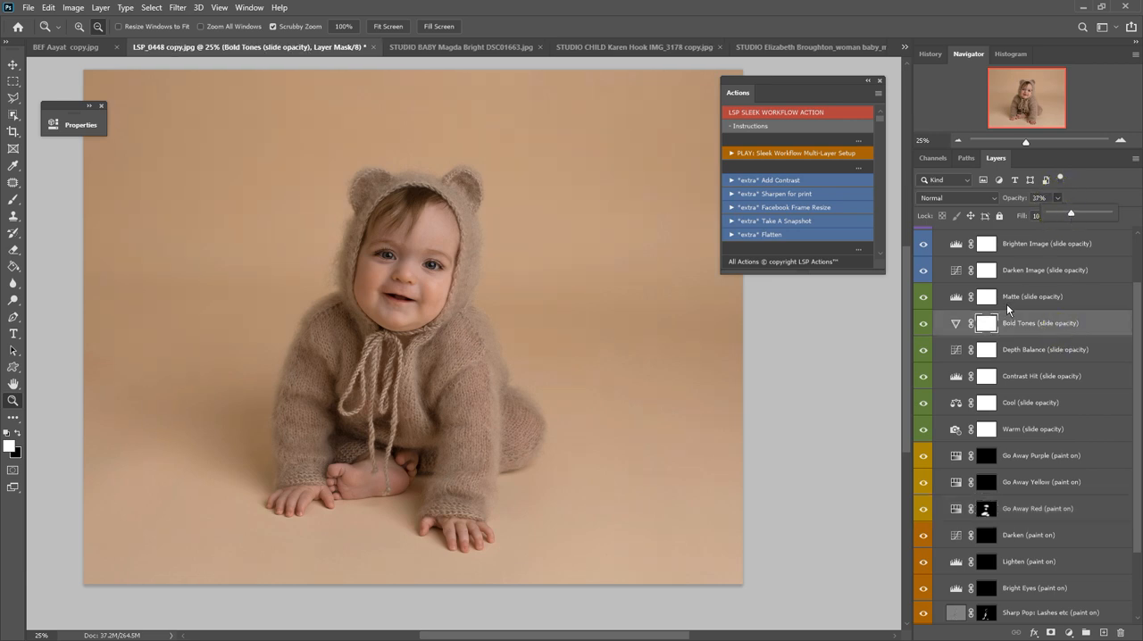
left_click(1015, 429)
left_click_drag(1058, 212, 1067, 215)
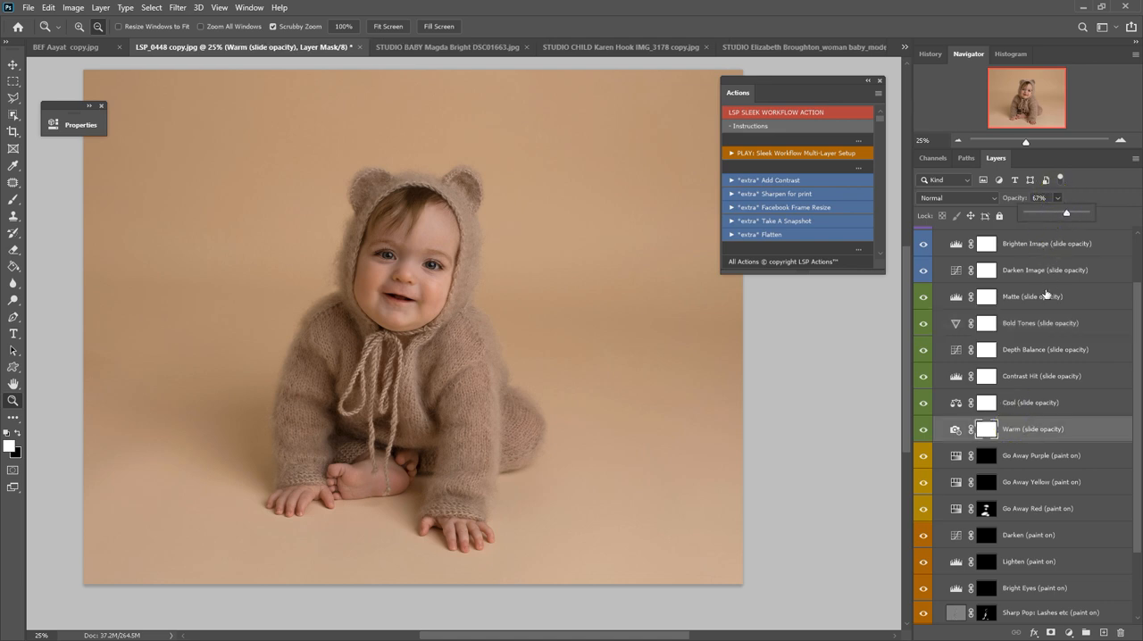
Set the Natural Vignette layer's opacity to 50%.
scroll(1043, 288, "up", 3)
left_click(1043, 302)
left_click(1042, 287)
left_click(1057, 200)
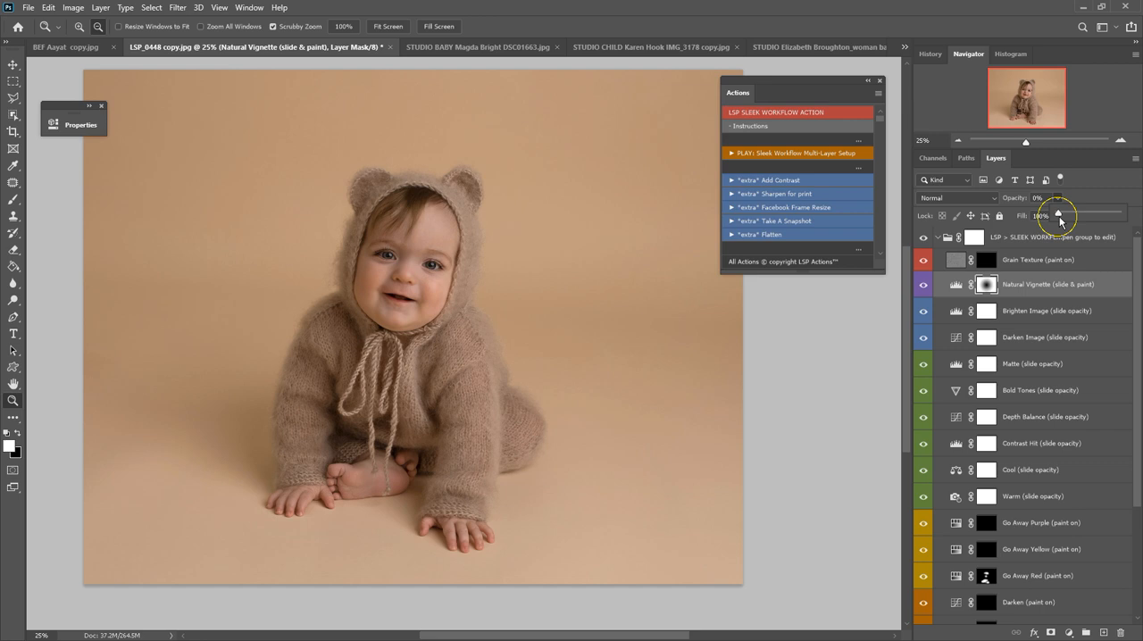
left_click_drag(1081, 223, 1085, 226)
Remove the vignette over the baby and the right-hand background by painting black on the Natural Vignette mask with a 1600 px brush.
left_click(991, 286)
key("v")
key("b")
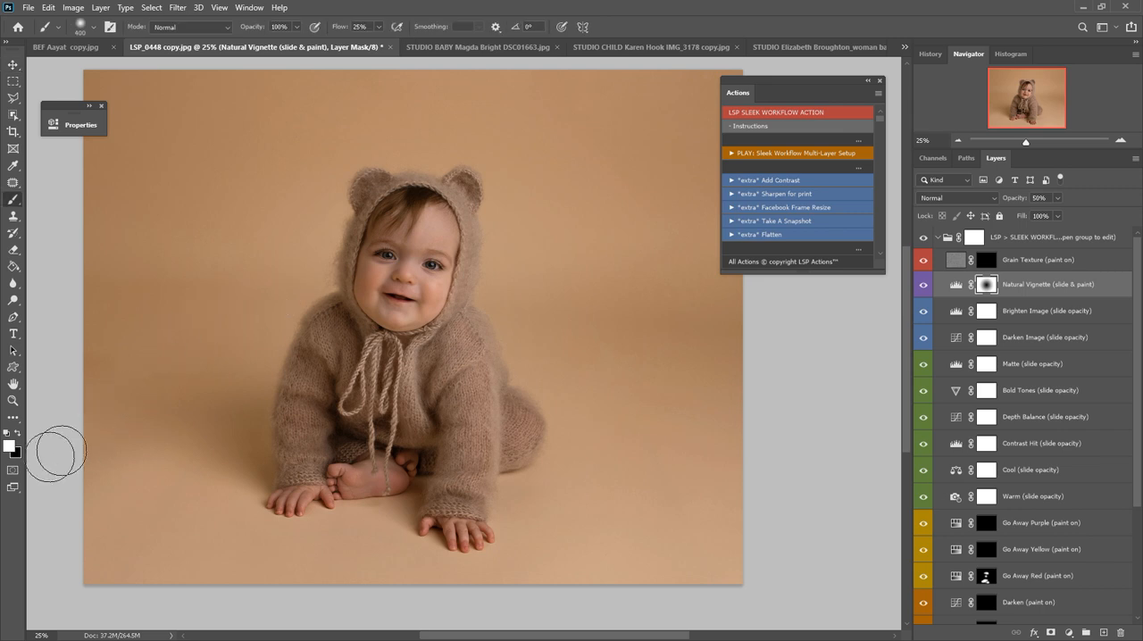
left_click(17, 434)
key("]")
key("bracketright")
key("bracketright")
key("bracketright")
key("bracketright")
key("bracketright")
key("bracketright")
key("bracketright")
key("bracketright")
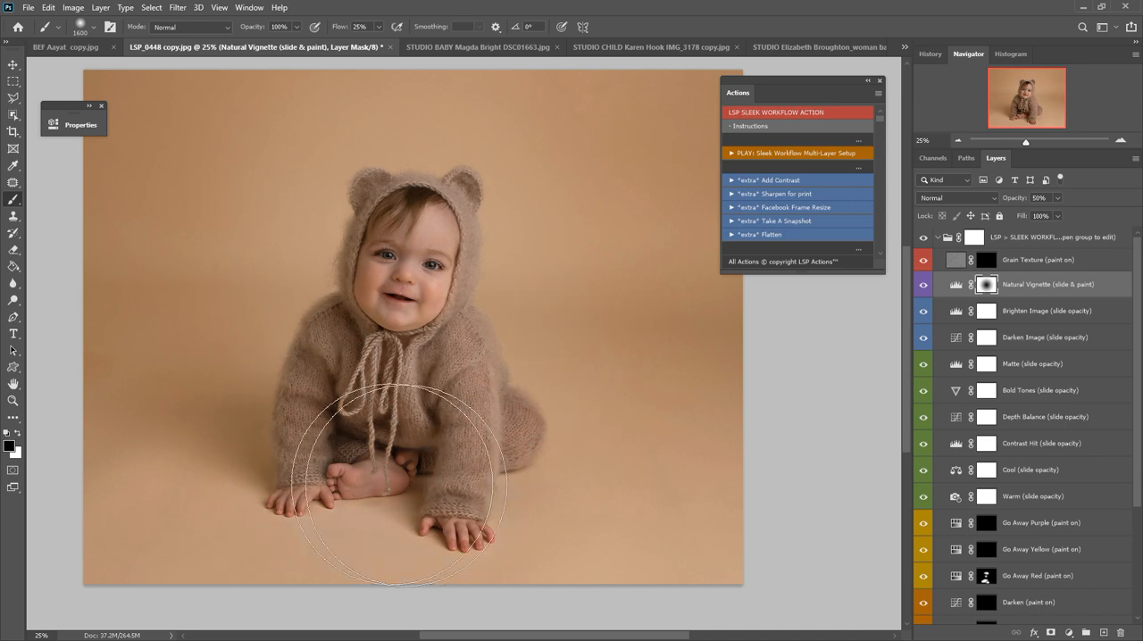
left_click_drag(601, 326, 757, 316)
left_click_drag(422, 330, 466, 250)
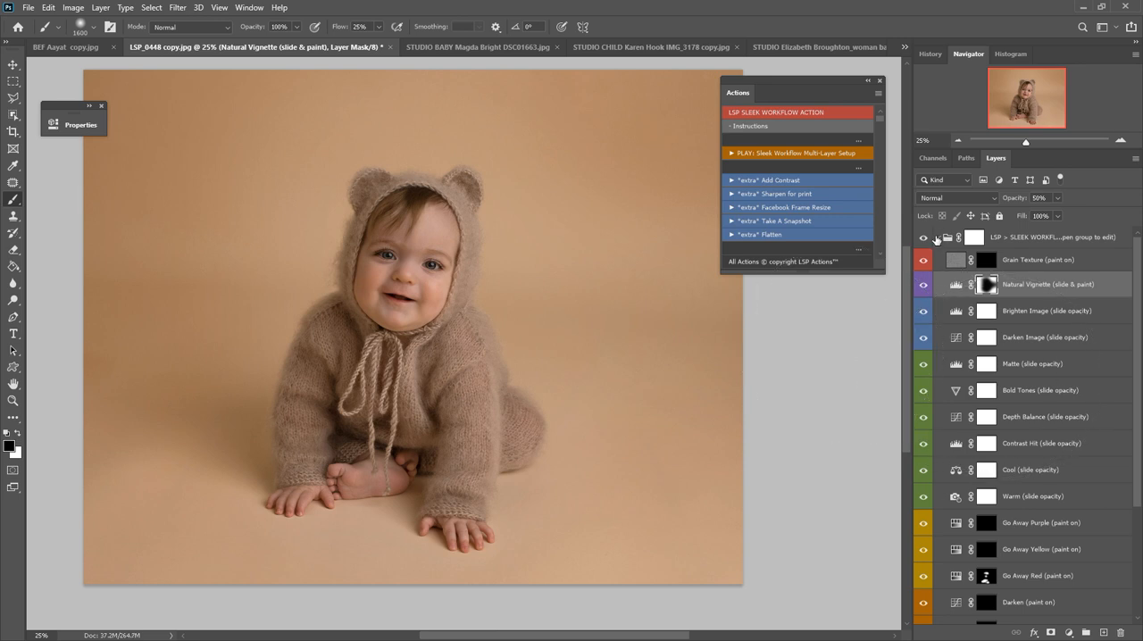
Collapse the workflow group and toggle its visibility repeatedly to compare the photo before and after, finally minimizing the window.
left_click(936, 238)
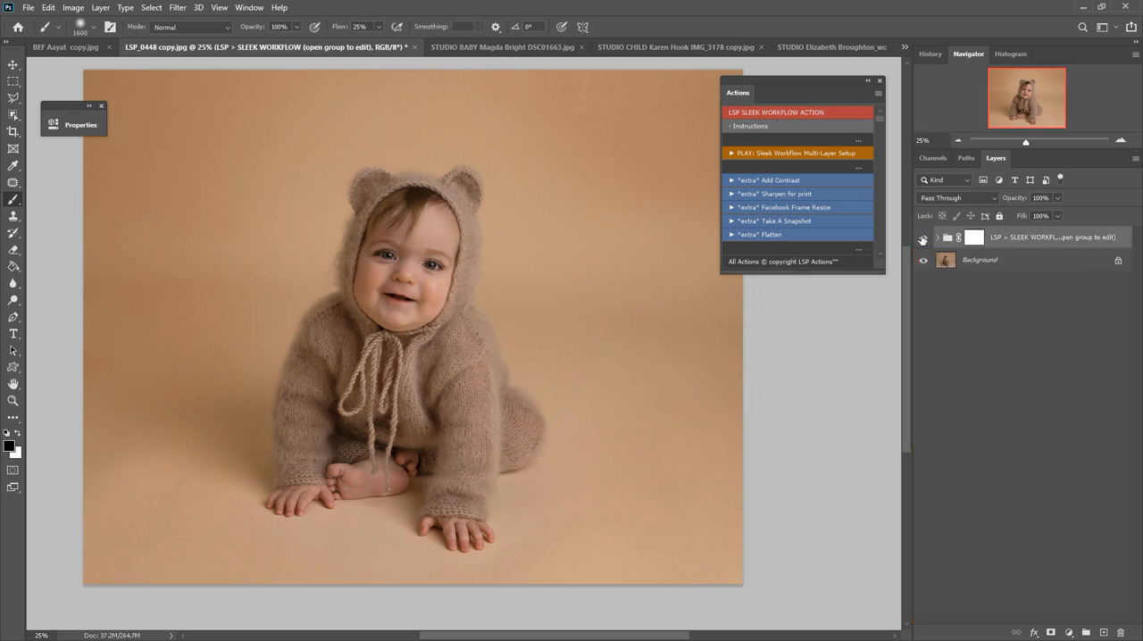
left_click(924, 238)
left_click(922, 238)
left_click(923, 238)
left_click(923, 238)
left_click(923, 239)
left_click(922, 238)
left_click(923, 238)
left_click(923, 238)
left_click(924, 239)
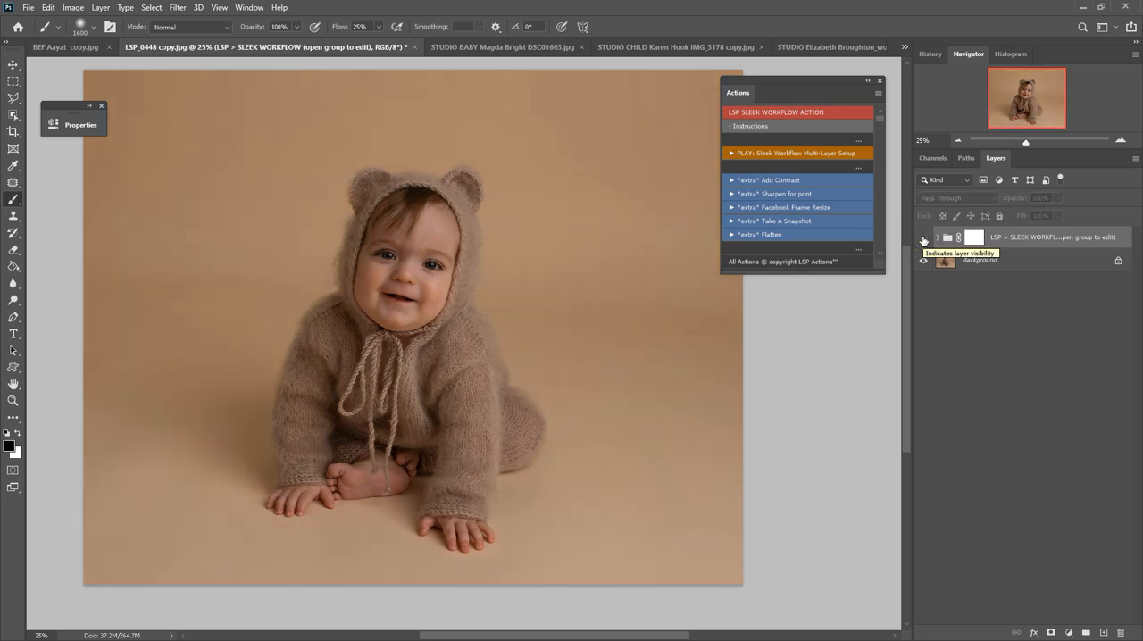
left_click(923, 239)
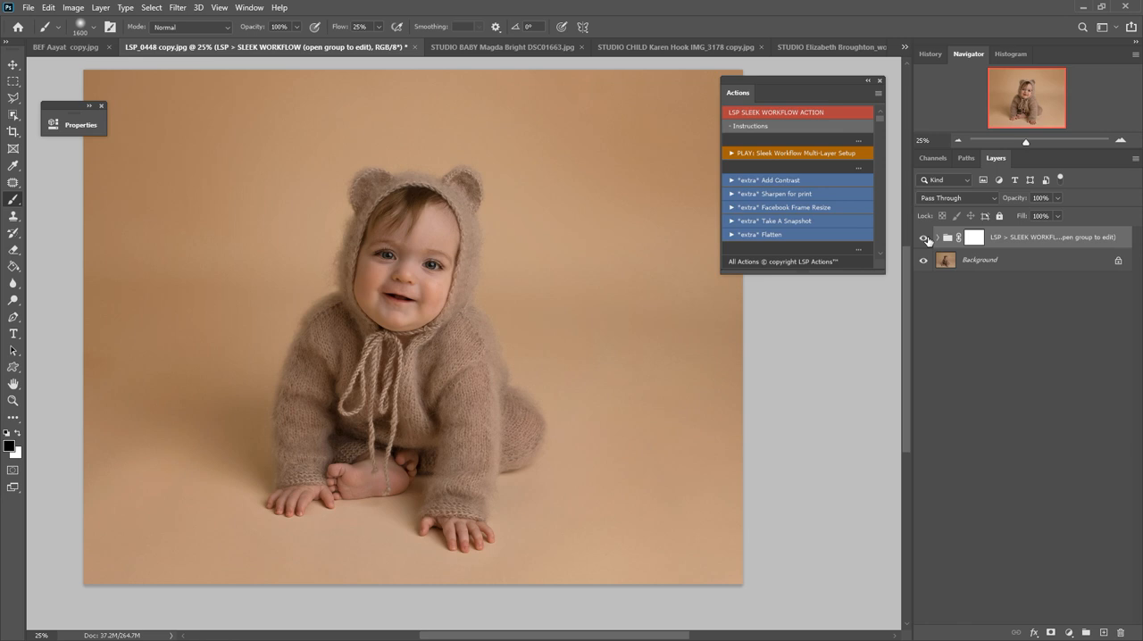
left_click(924, 238)
left_click(925, 239)
left_click(925, 239)
left_click(925, 240)
left_click(1087, 5)
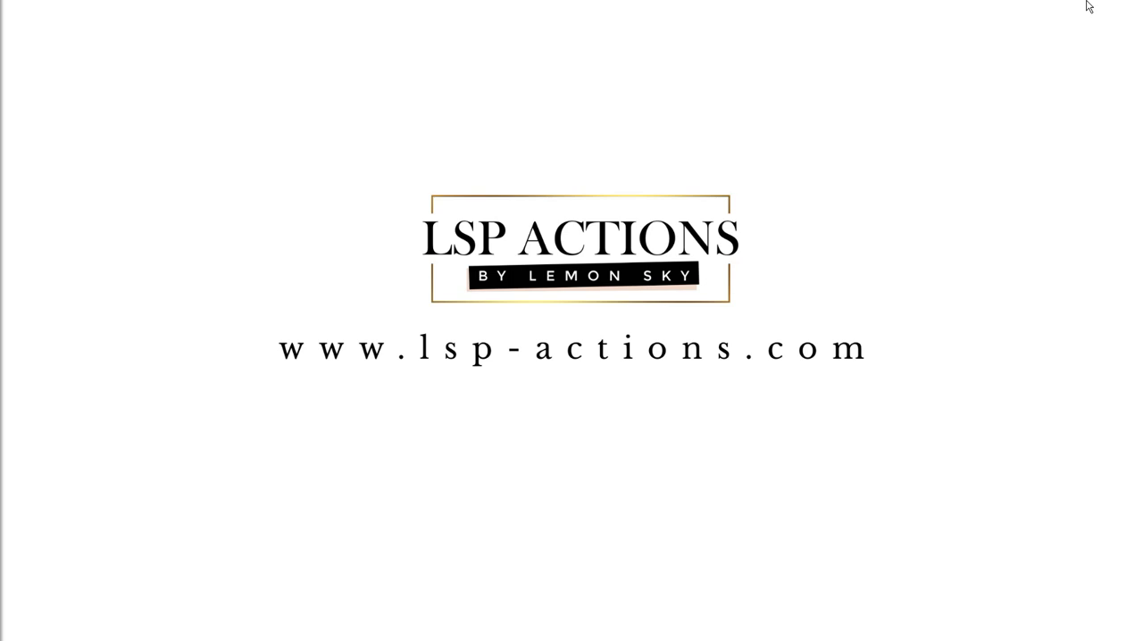